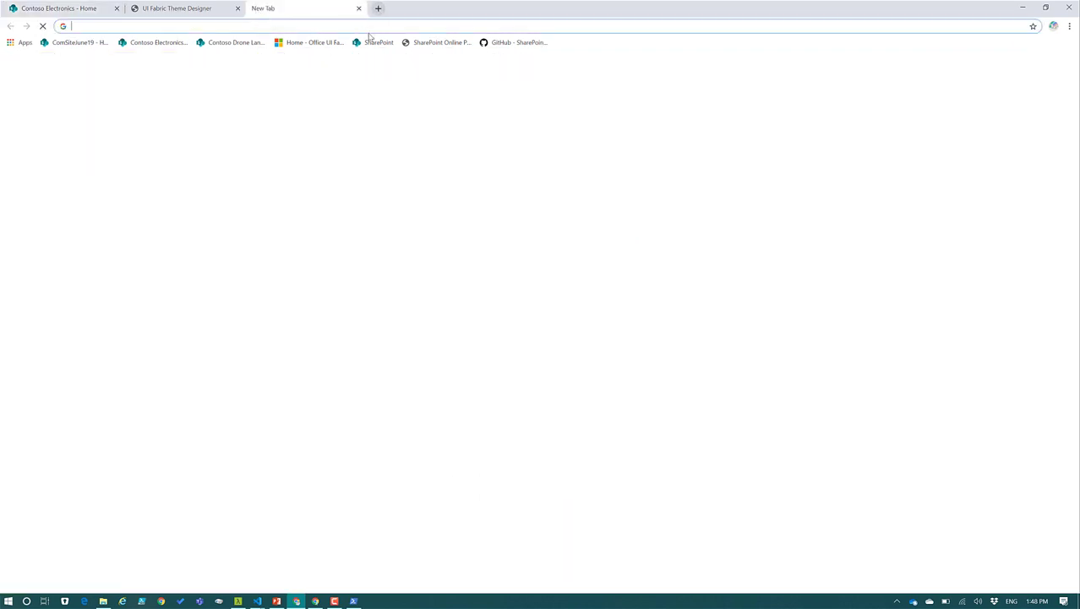
- Search the web for "sharepoint provisioning engine" and open the SharePoint Online Provisioning Service's service description page
{"action": "type", "text": "sharepoint provisioning engine"}
{"action": "key", "text": "Return"}
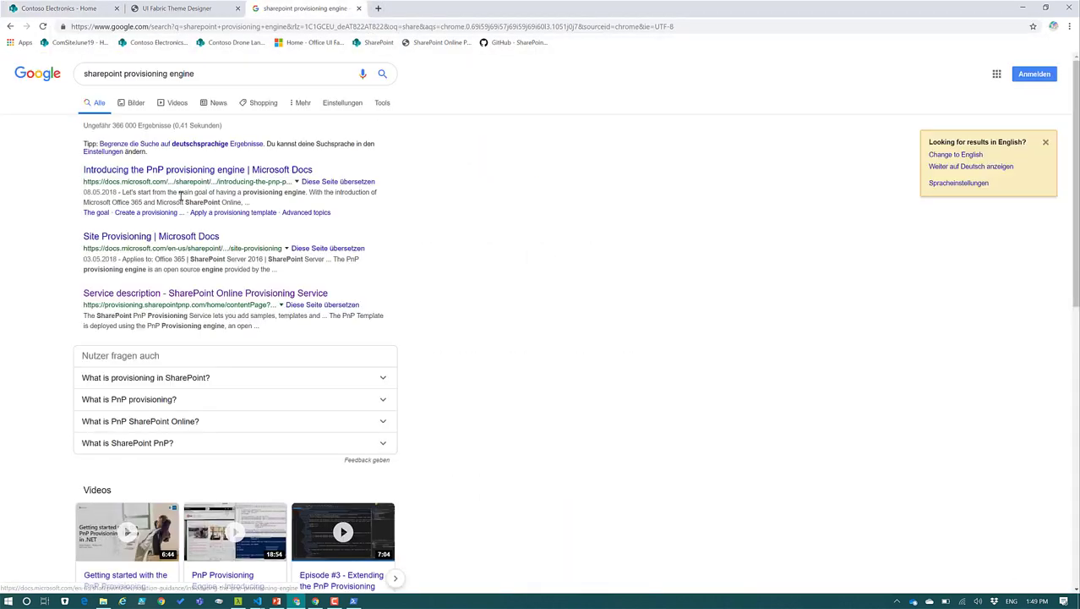
{"action": "left_click", "coordinate": [194, 293]}
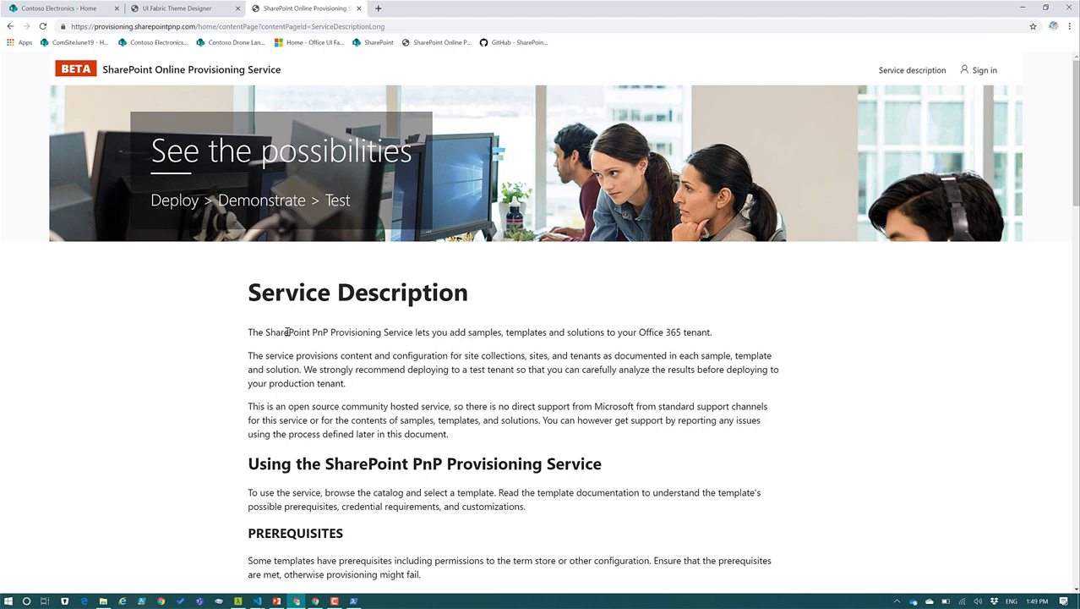
- Read through the service description, covering prerequisites, credential requirements, customizations, and the support and SLA terms
{"action": "scroll", "coordinate": [254, 404], "scroll_direction": "down", "scroll_amount": 2}
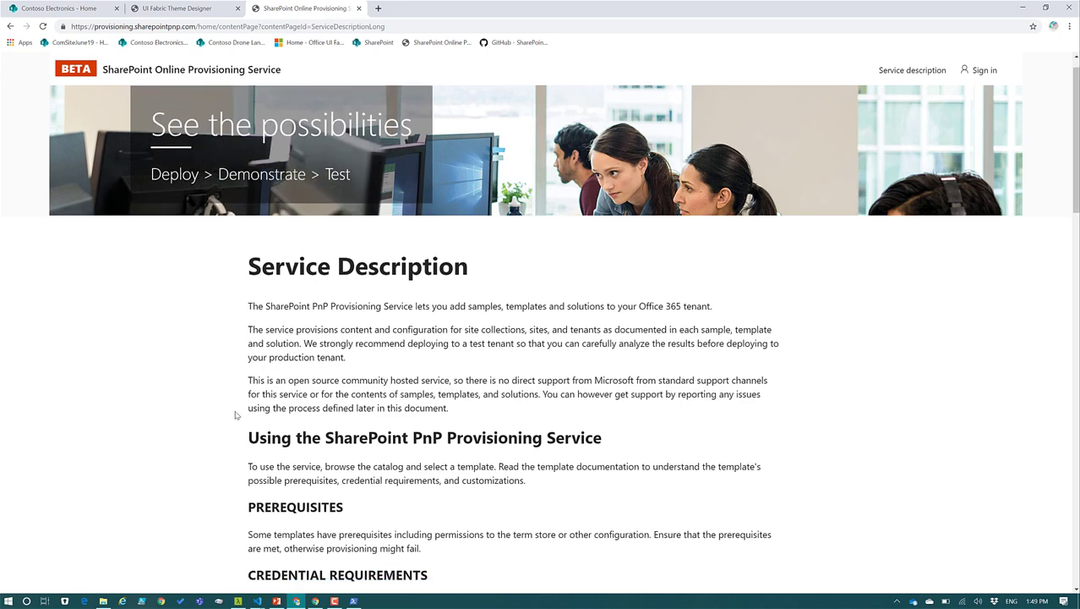
{"action": "scroll", "coordinate": [254, 404], "scroll_direction": "down", "scroll_amount": 5}
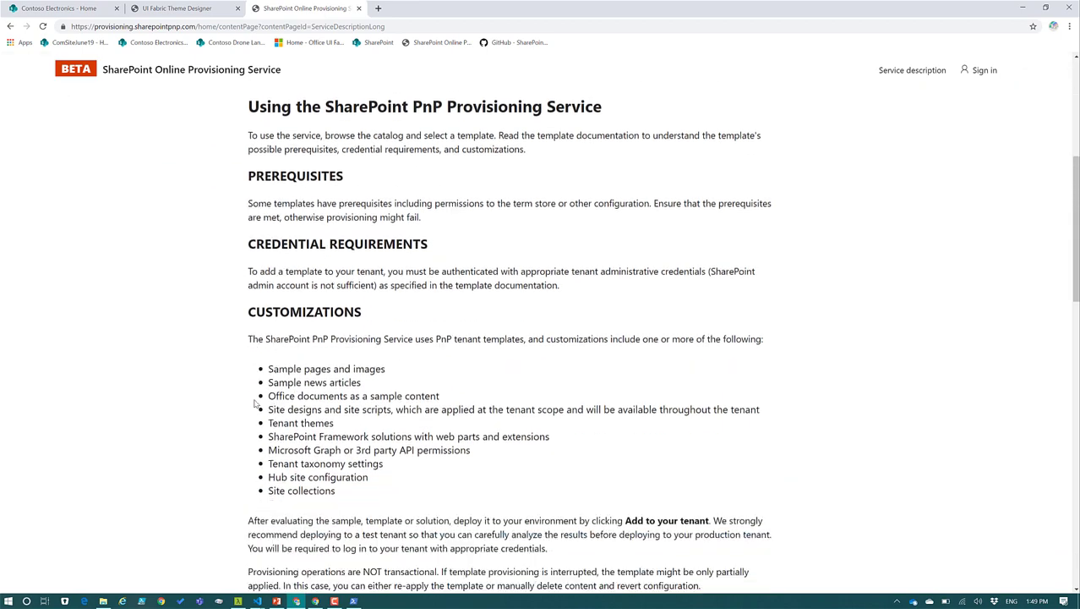
{"action": "scroll", "coordinate": [254, 404], "scroll_direction": "down", "scroll_amount": 2}
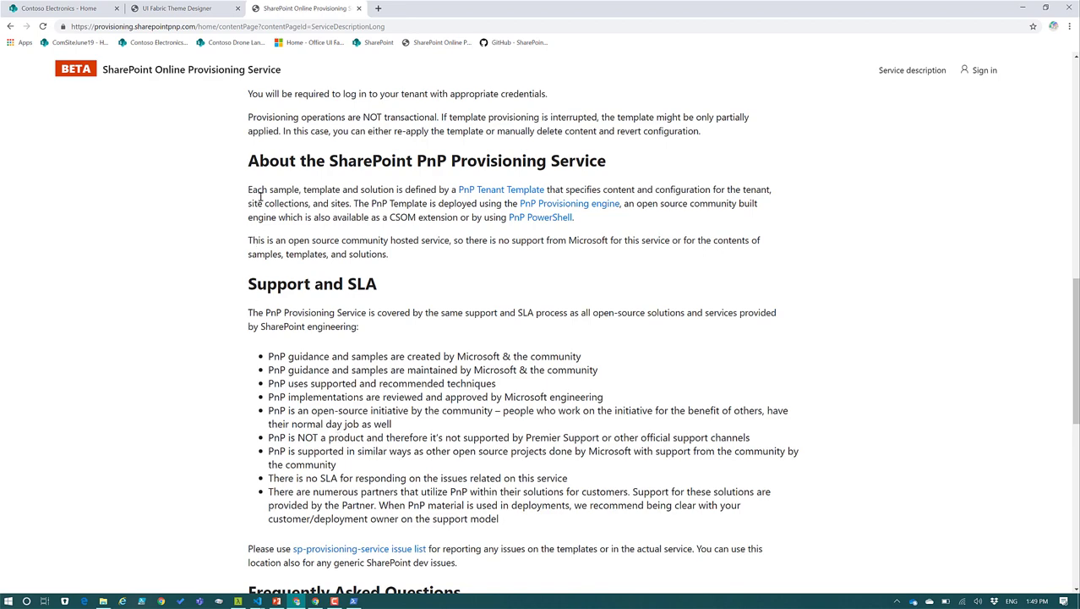
{"action": "scroll", "coordinate": [249, 215], "scroll_direction": "up", "scroll_amount": 3}
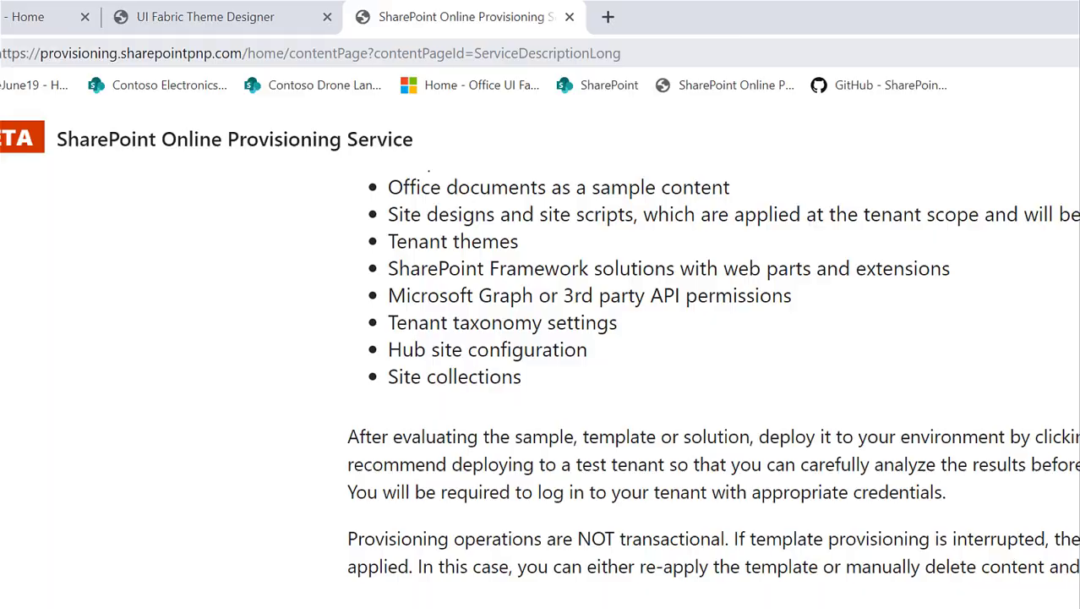
{"action": "scroll", "coordinate": [162, 207], "scroll_direction": "up", "scroll_amount": 3}
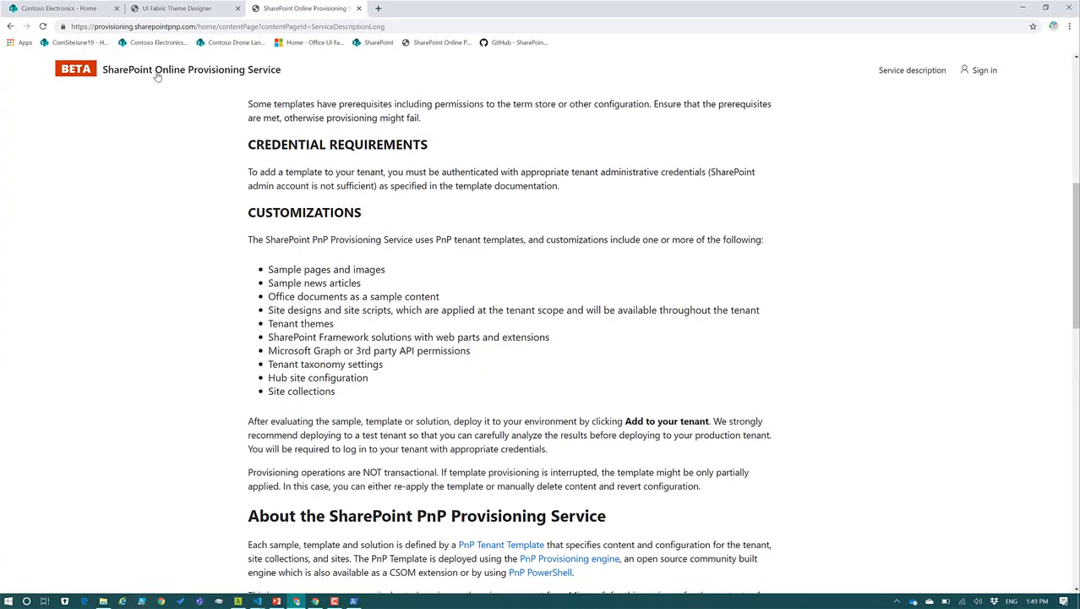
- From the provisioning service's home catalogue, open the Leadership Site sample and choose to add it to the tenant
{"action": "left_click", "coordinate": [154, 74]}
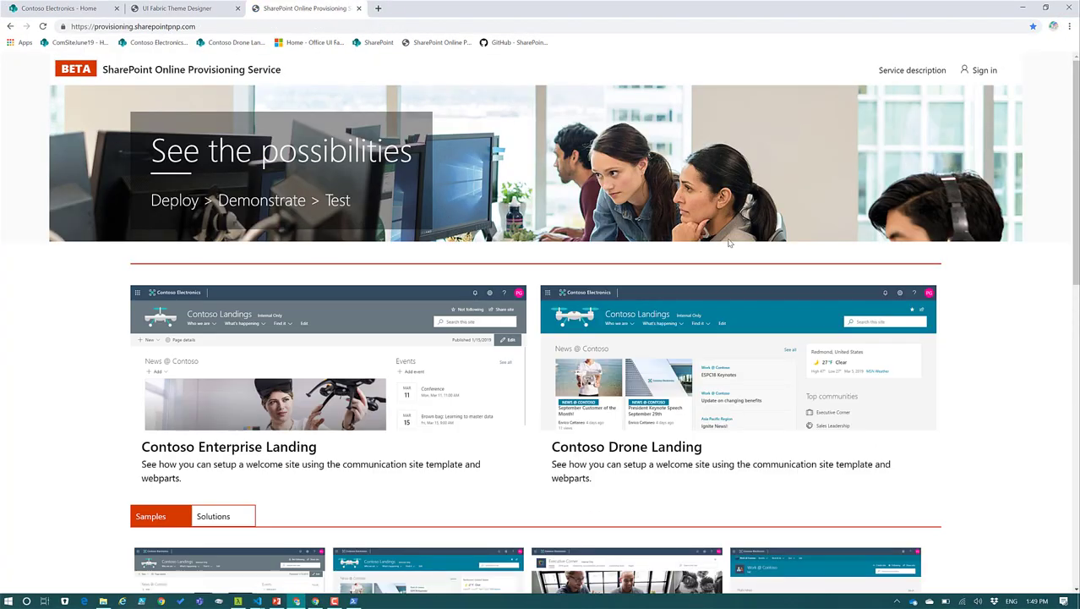
{"action": "scroll", "coordinate": [1013, 347], "scroll_direction": "down", "scroll_amount": 1}
{"action": "scroll", "coordinate": [1014, 348], "scroll_direction": "down", "scroll_amount": 2}
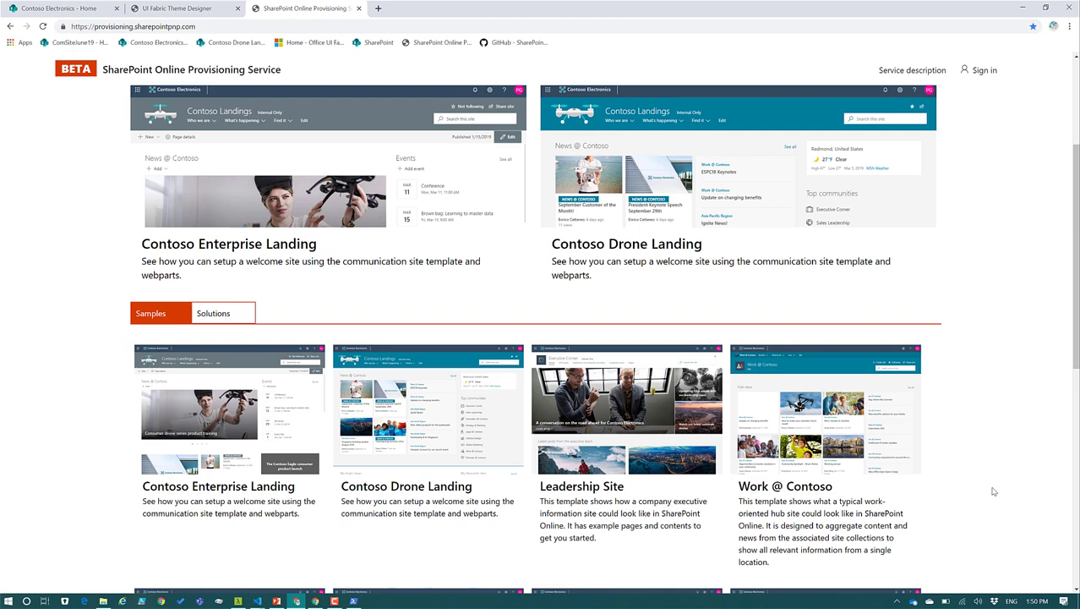
{"action": "left_click", "coordinate": [639, 438]}
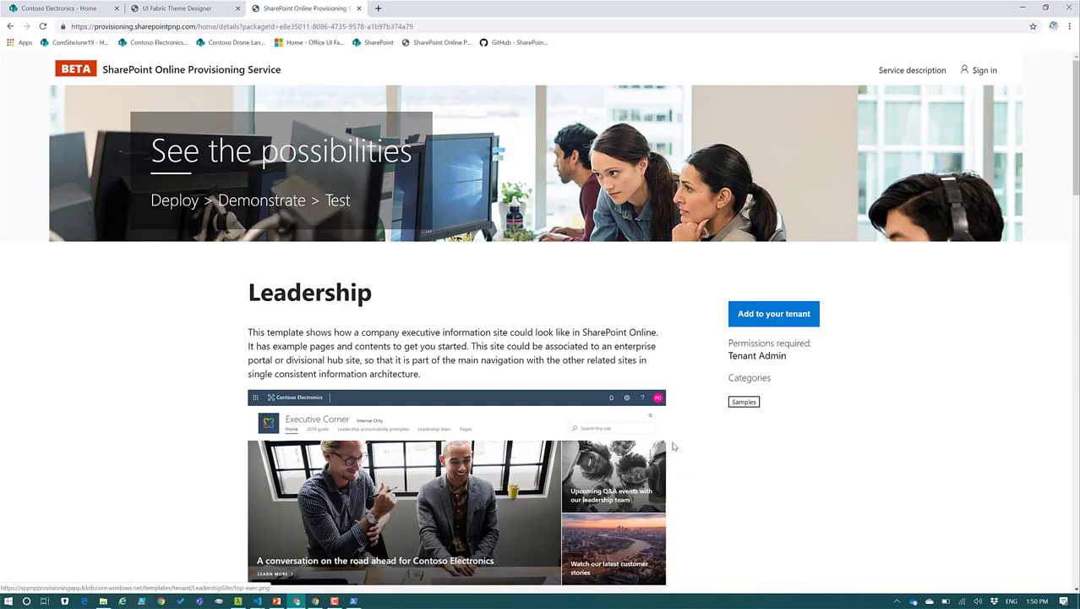
{"action": "left_click", "coordinate": [787, 316]}
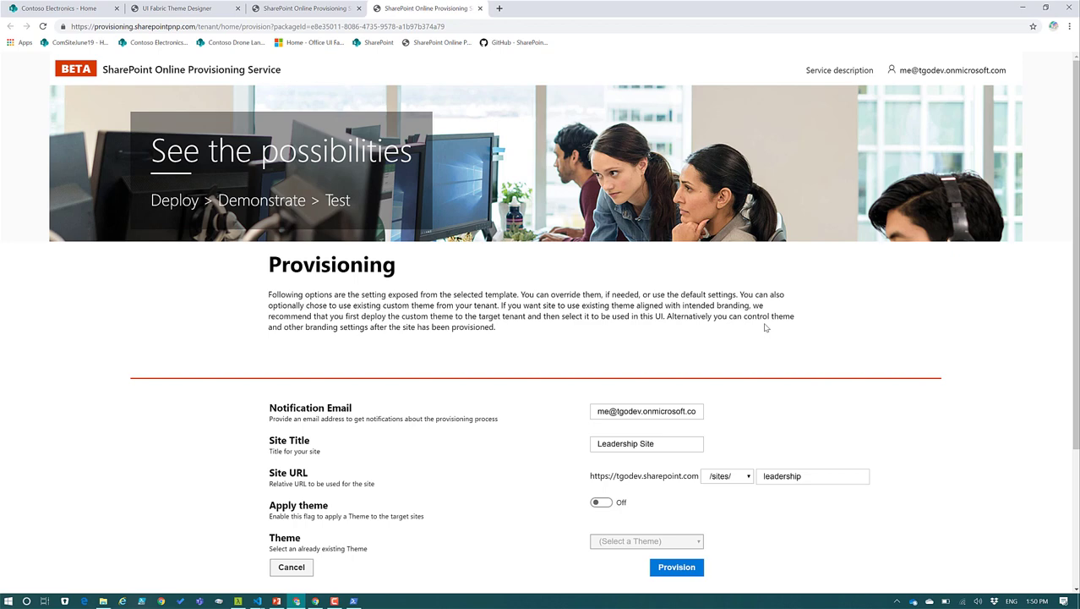
- Provision the Leadership Site template with its default title, the /sites/leadership URL and no theme, and confirm the provisioning request
{"action": "scroll", "coordinate": [592, 420], "scroll_direction": "down", "scroll_amount": 3}
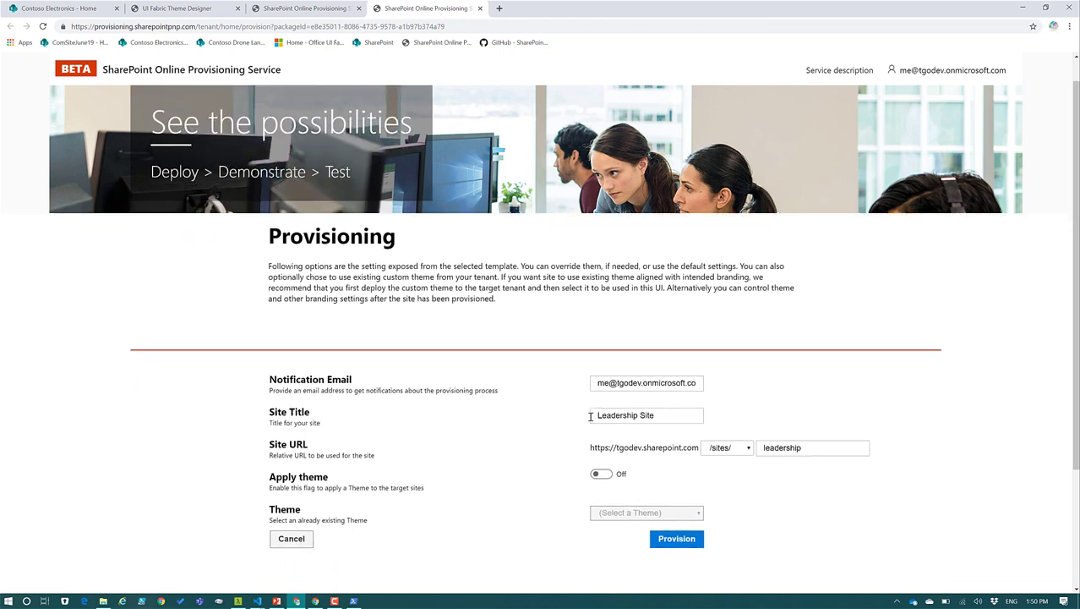
{"action": "scroll", "coordinate": [609, 365], "scroll_direction": "down", "scroll_amount": 1}
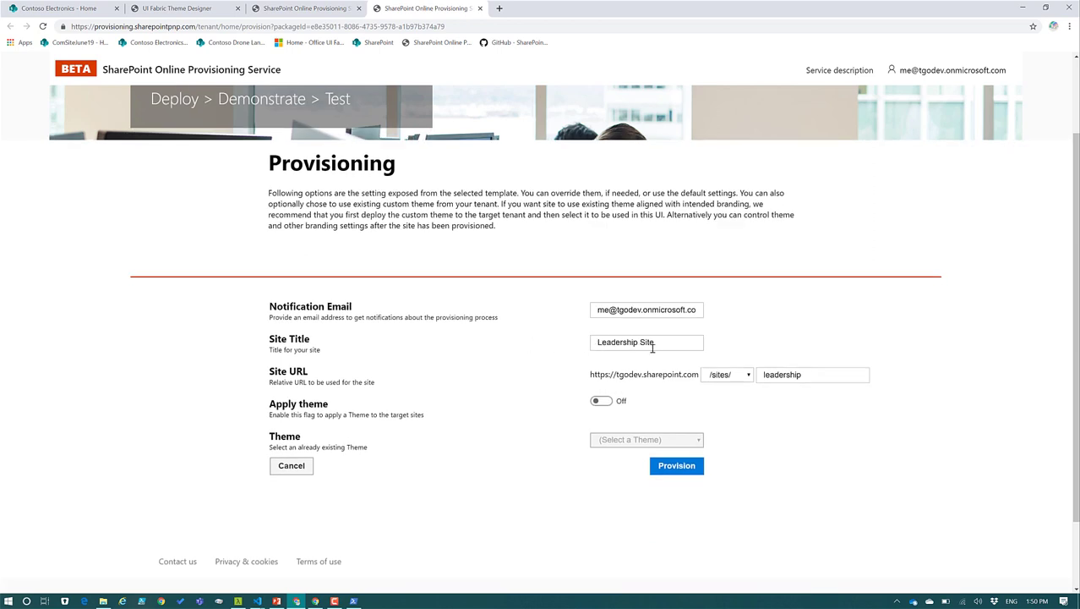
{"action": "scroll", "coordinate": [647, 347], "scroll_direction": "down", "scroll_amount": 2}
{"action": "left_click", "coordinate": [668, 382]}
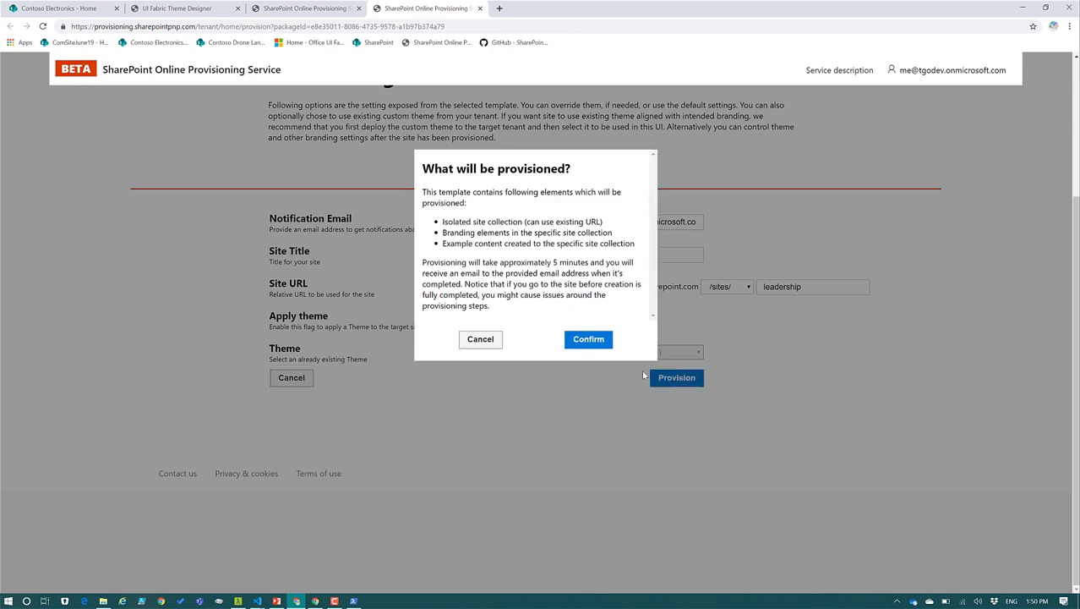
{"action": "left_click", "coordinate": [589, 339]}
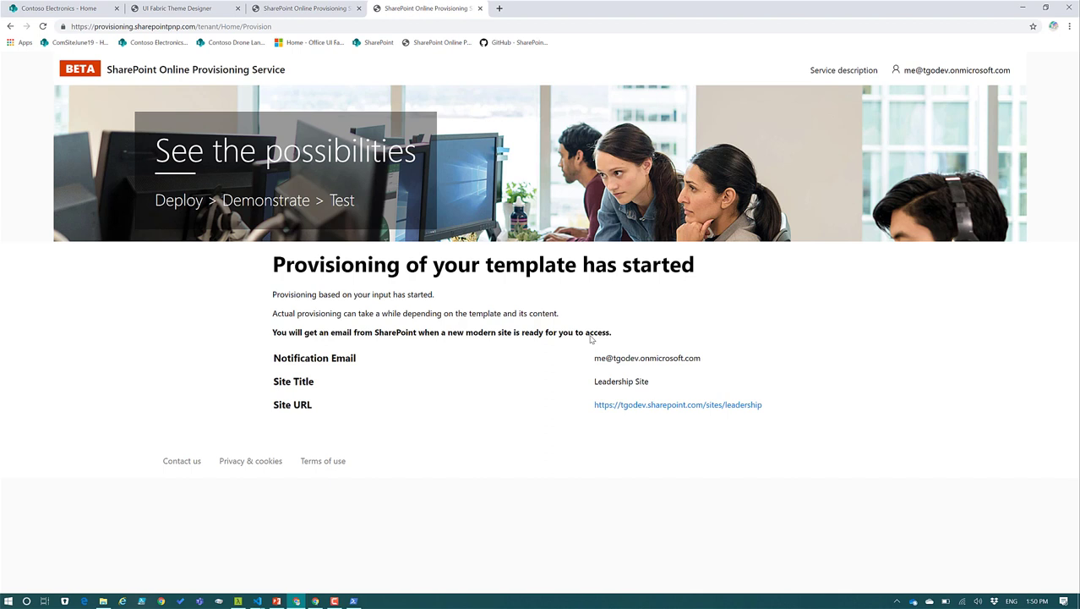
- Return to the provisioning service's home page and look through the available sample templates down to SharePoint Starter Kit
{"action": "left_click", "coordinate": [136, 73]}
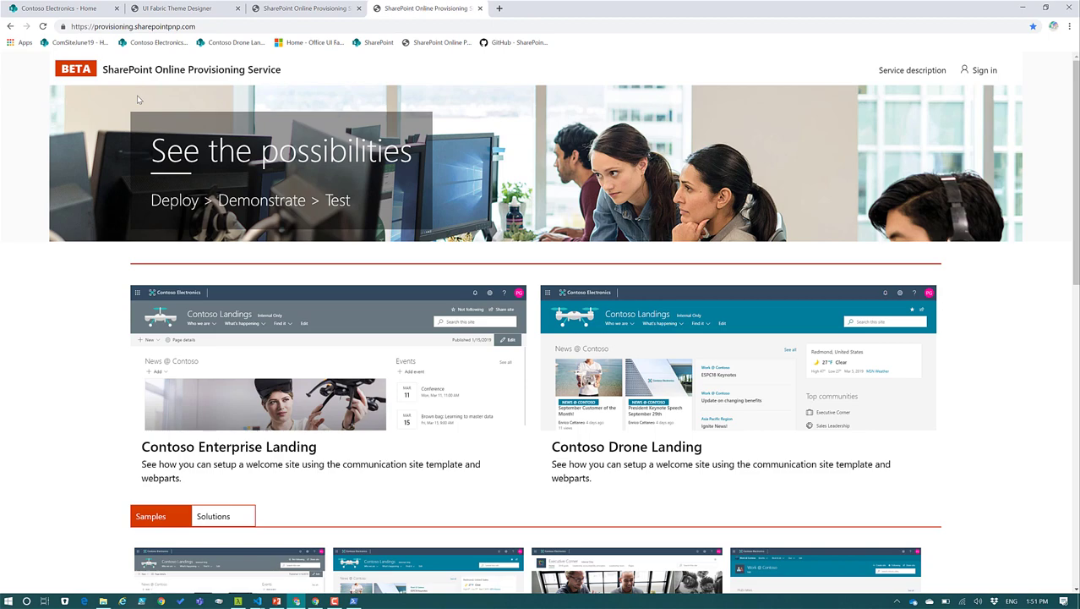
{"action": "scroll", "coordinate": [306, 220], "scroll_direction": "down", "scroll_amount": 3}
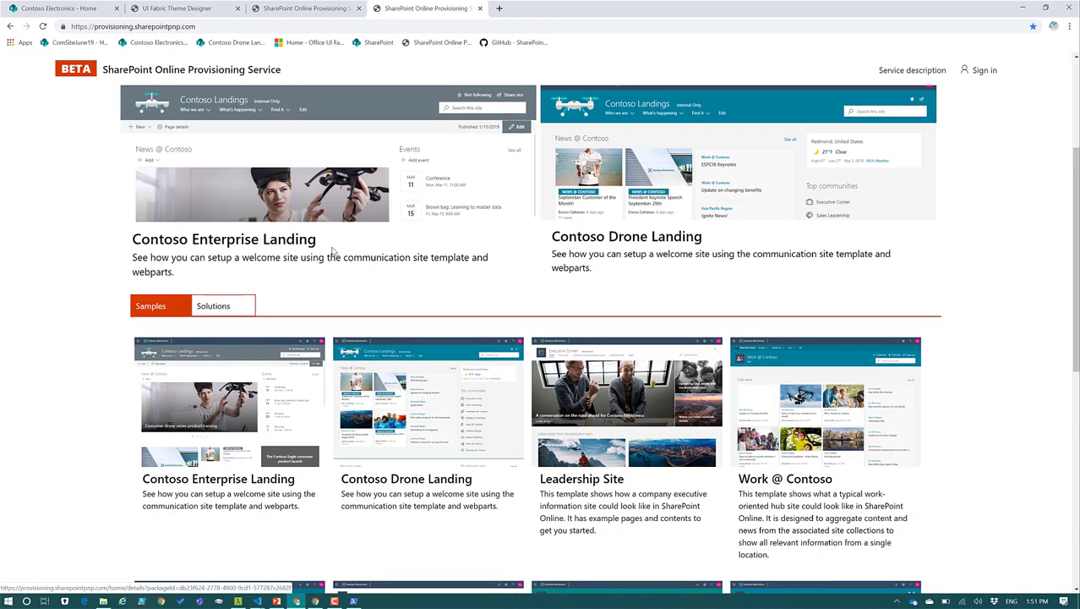
{"action": "scroll", "coordinate": [332, 251], "scroll_direction": "down", "scroll_amount": 6}
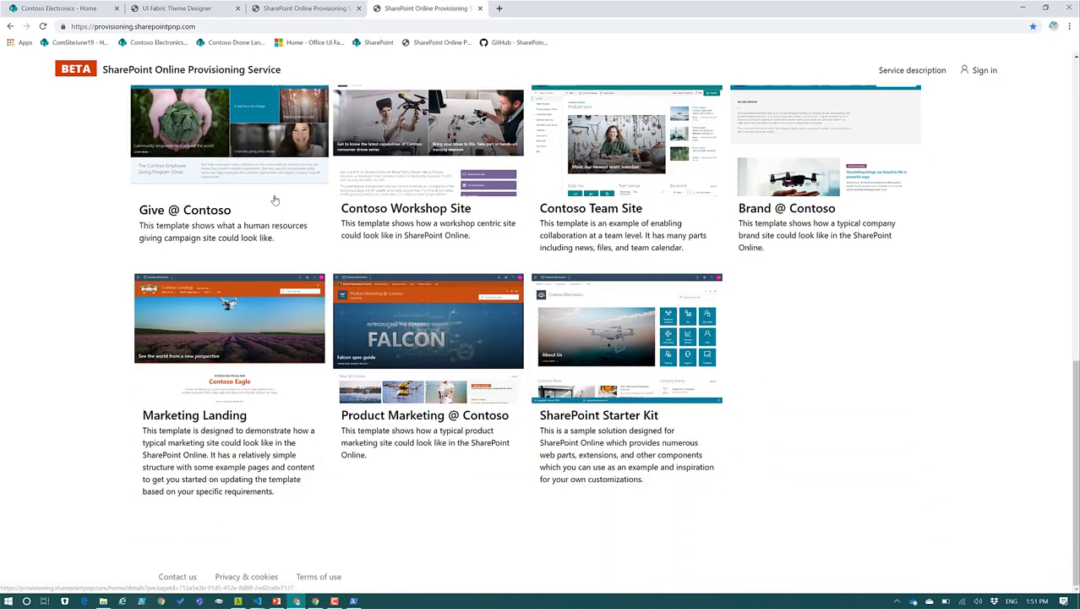
- Open the bookmarked Contoso Drone Landing site and examine its home page sections and the Who we are navigation
{"action": "left_click", "coordinate": [35, 12]}
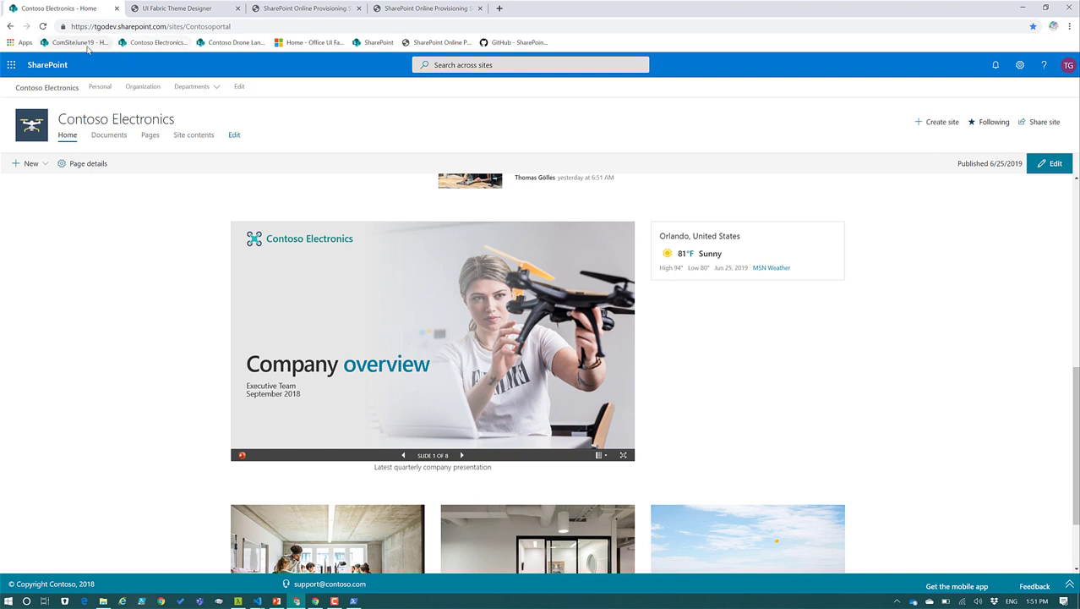
{"action": "left_click", "coordinate": [215, 44]}
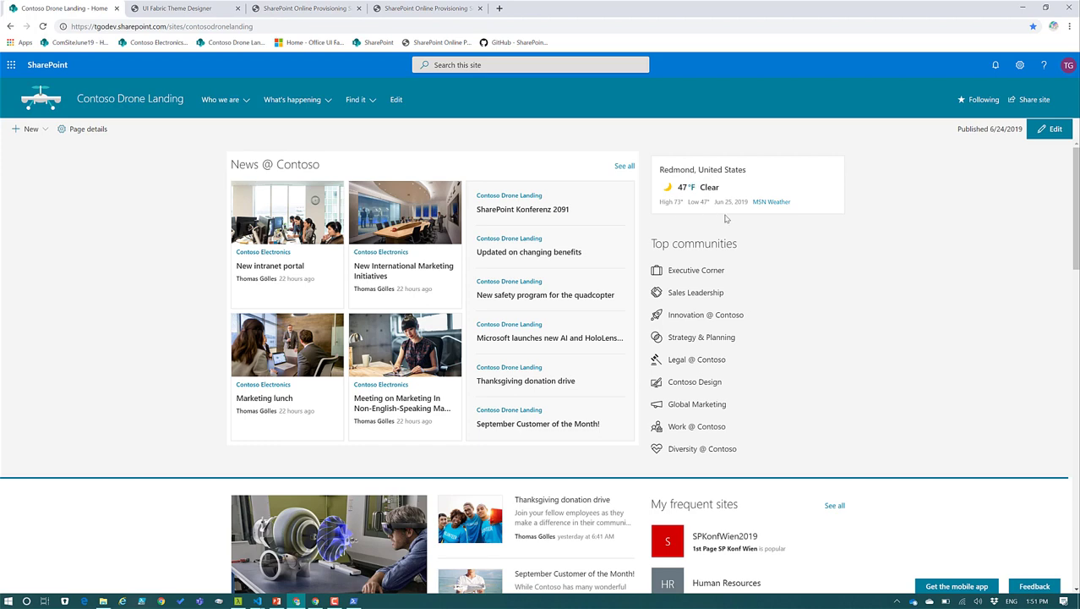
{"action": "scroll", "coordinate": [636, 230], "scroll_direction": "down", "scroll_amount": 2}
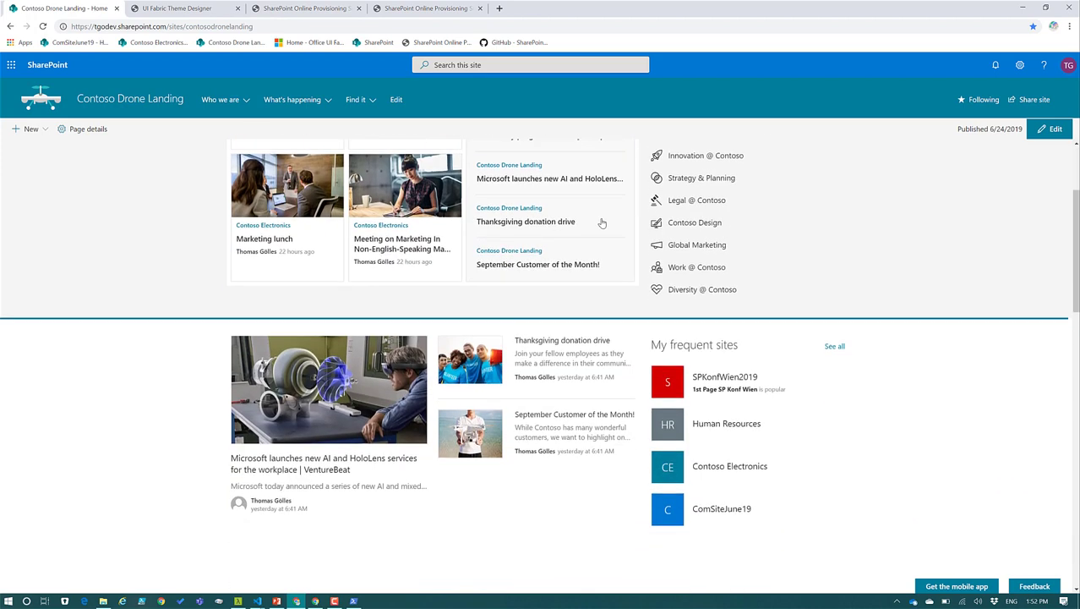
{"action": "scroll", "coordinate": [591, 228], "scroll_direction": "down", "scroll_amount": 1}
{"action": "scroll", "coordinate": [519, 249], "scroll_direction": "down", "scroll_amount": 1}
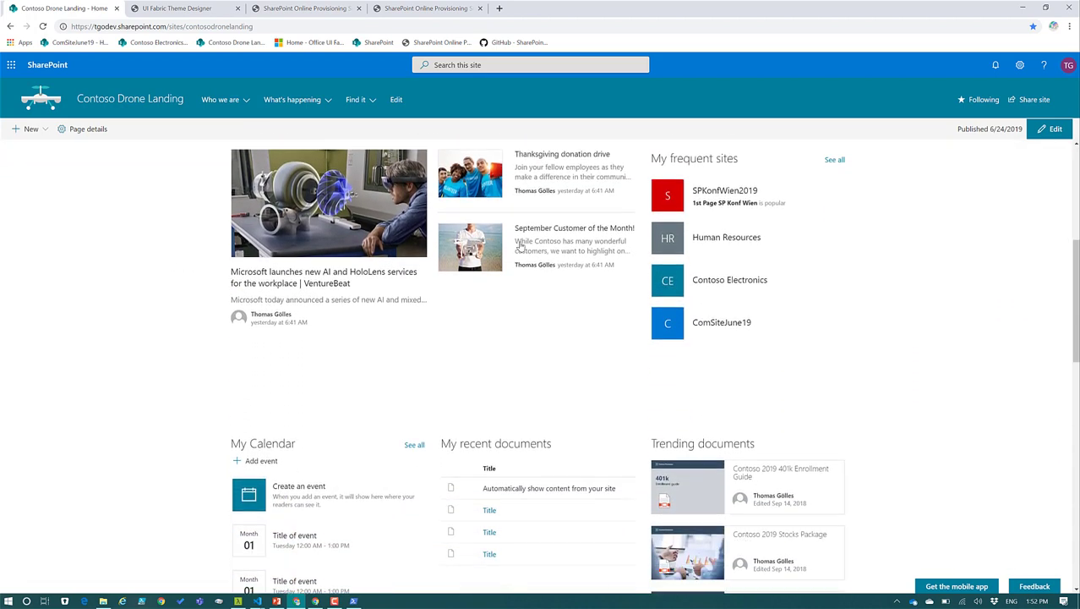
{"action": "scroll", "coordinate": [516, 288], "scroll_direction": "down", "scroll_amount": 1}
{"action": "scroll", "coordinate": [504, 348], "scroll_direction": "down", "scroll_amount": 1}
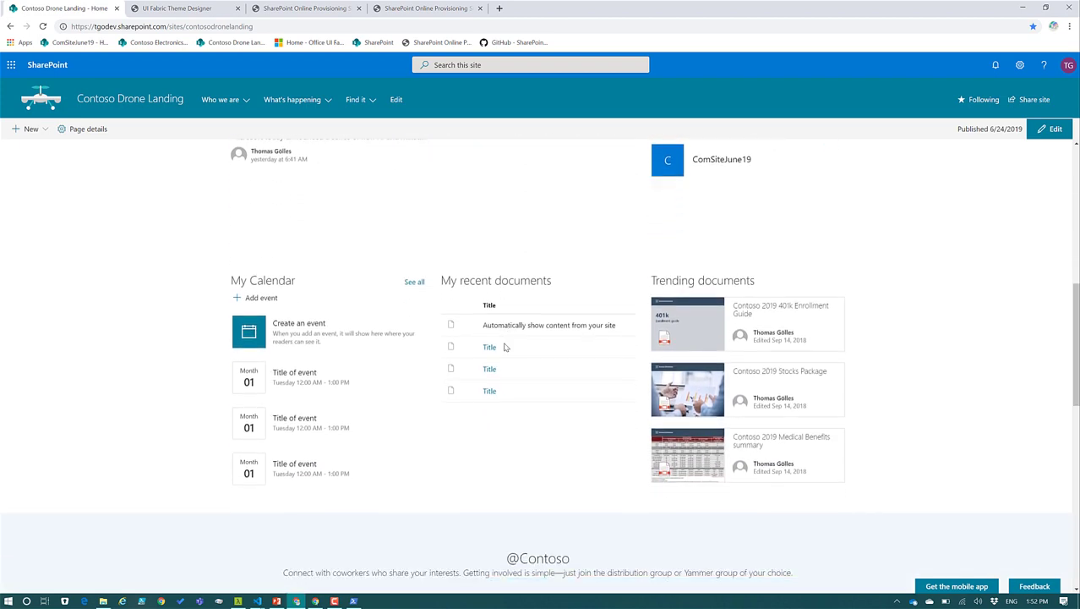
{"action": "scroll", "coordinate": [671, 282], "scroll_direction": "down", "scroll_amount": 5}
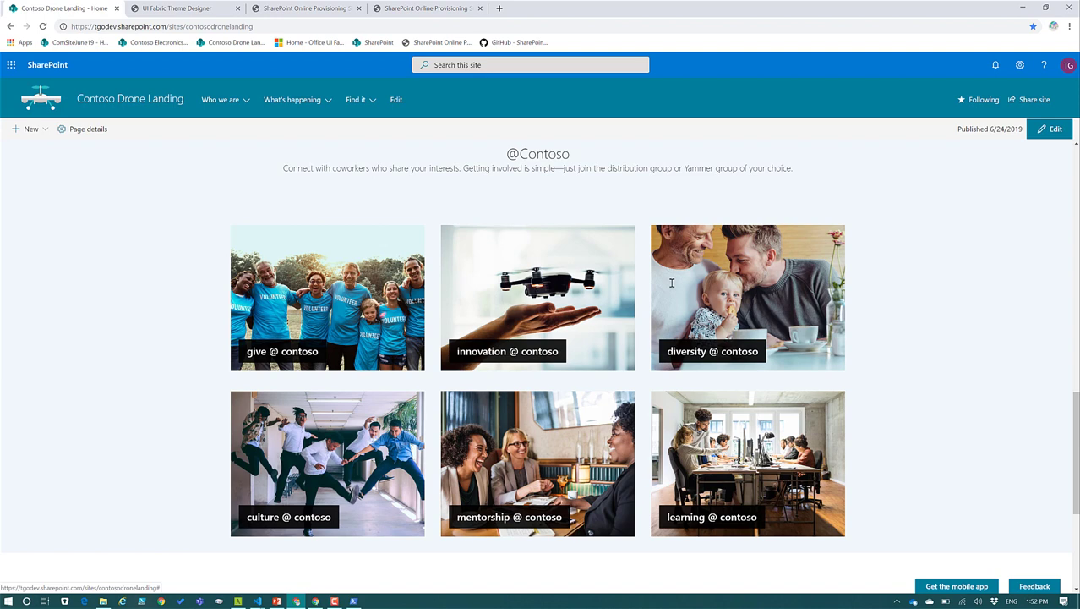
{"action": "scroll", "coordinate": [671, 282], "scroll_direction": "up", "scroll_amount": 9}
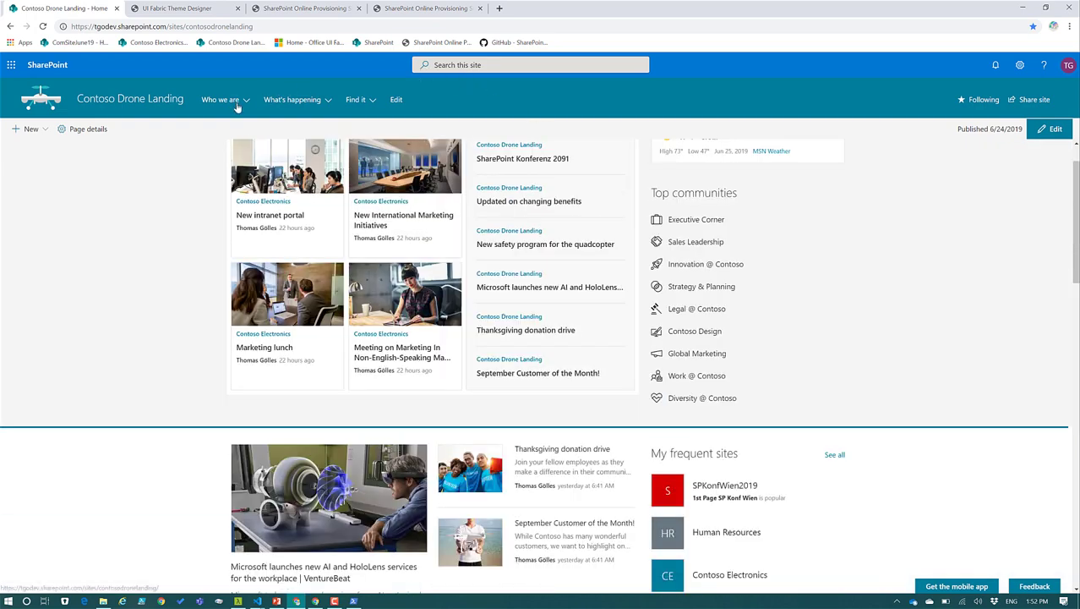
{"action": "left_click", "coordinate": [239, 105]}
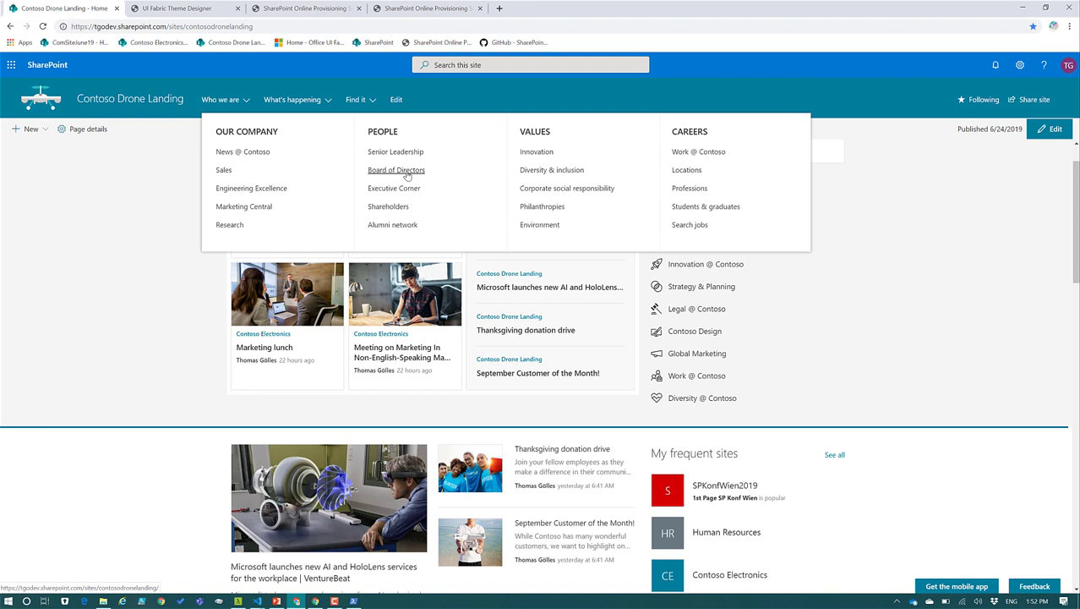
- Switch to Outlook and read the 10:44 AM notification from the PnP Provisioning Service
{"action": "left_click", "coordinate": [11, 64]}
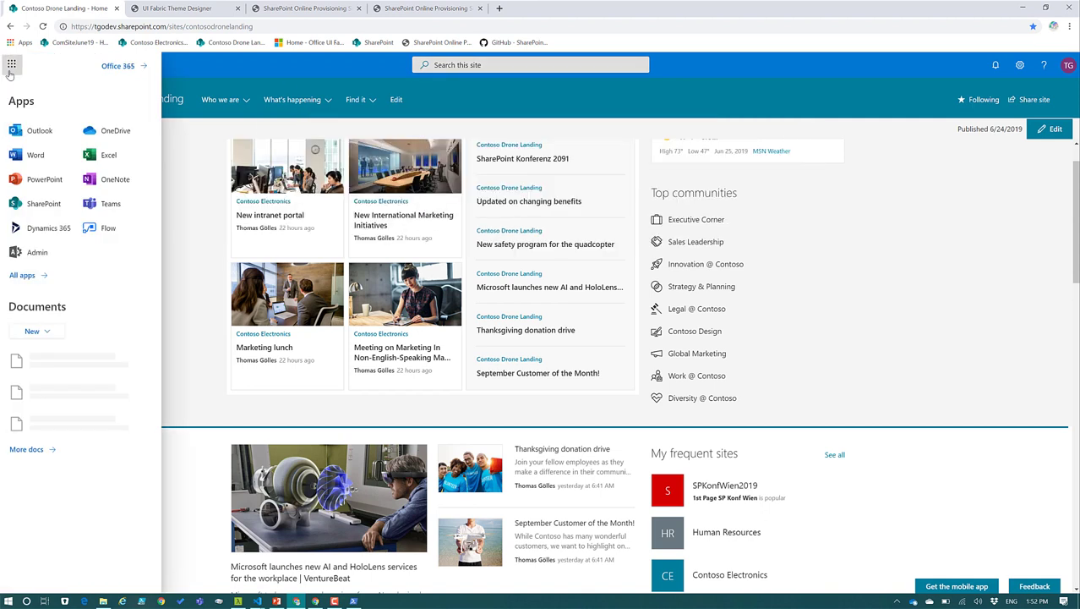
{"action": "left_click", "coordinate": [47, 132]}
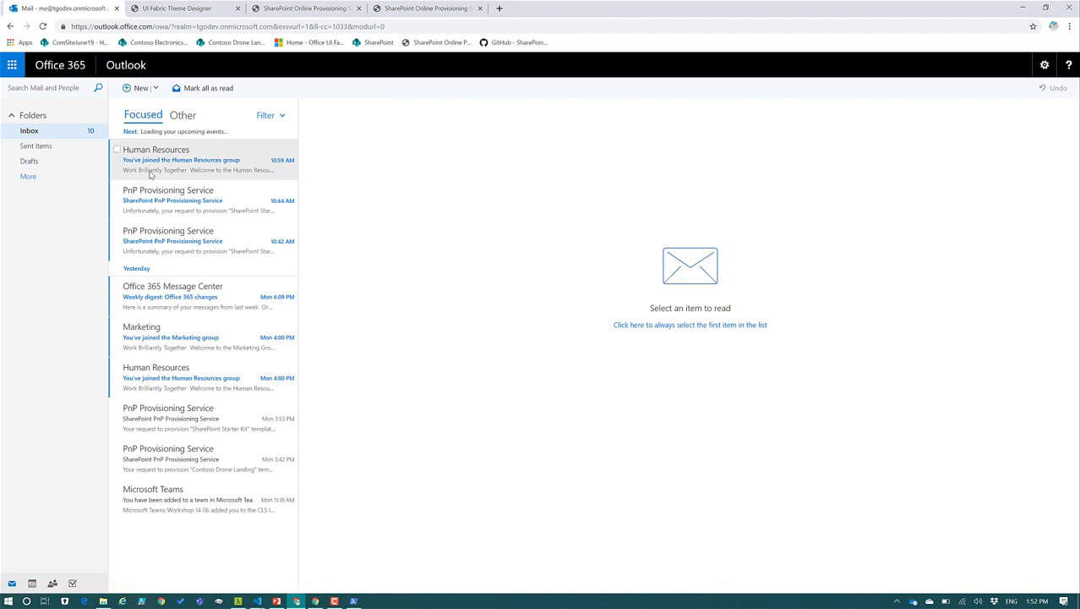
{"action": "left_click", "coordinate": [151, 173]}
{"action": "left_click", "coordinate": [174, 199]}
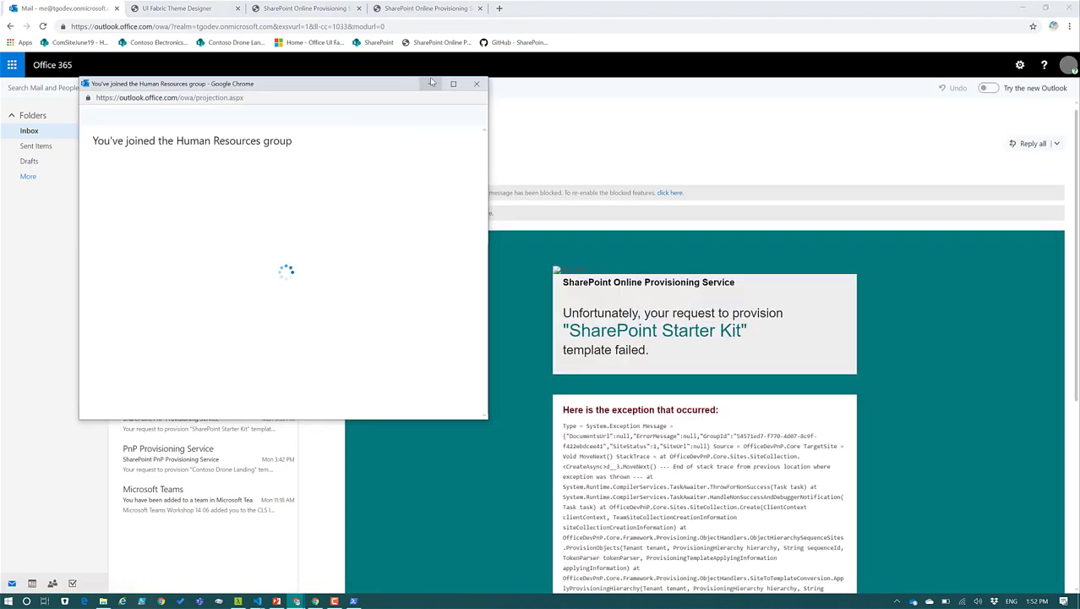
{"action": "left_click", "coordinate": [476, 83]}
{"action": "scroll", "coordinate": [583, 321], "scroll_direction": "down", "scroll_amount": 1}
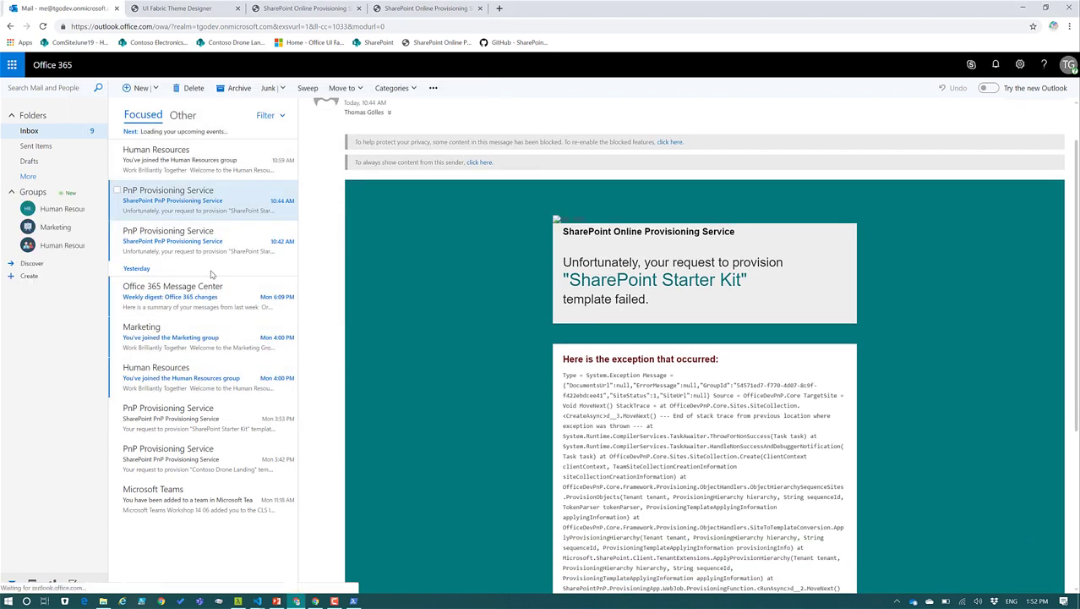
- Read the PnP Provisioning Service's 10:42 AM message and its Monday 3:53 PM message about the SharePoint Starter Kit
{"action": "double_click", "coordinate": [211, 242]}
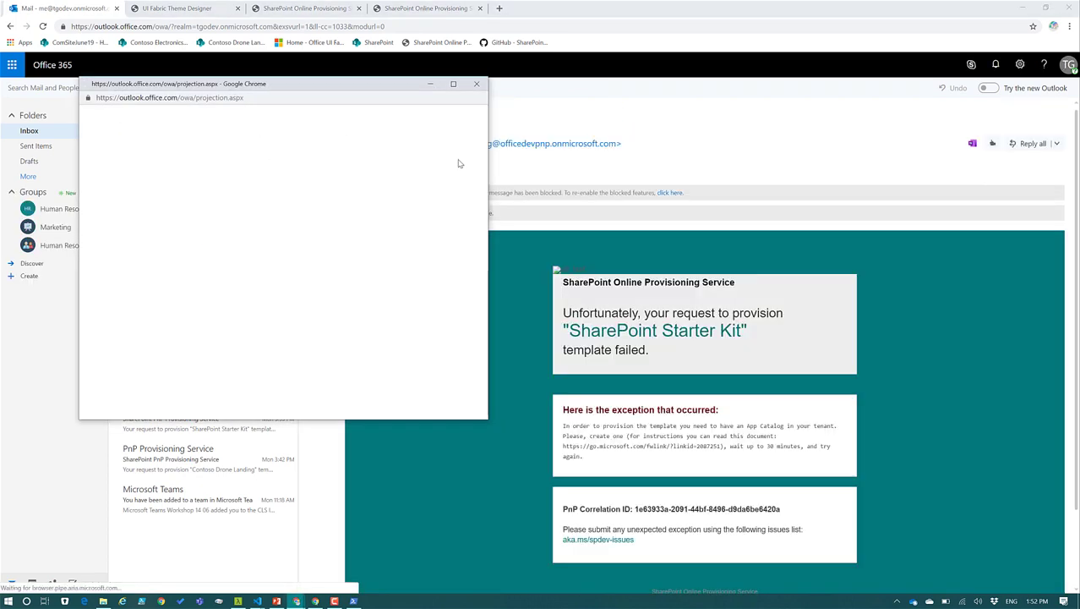
{"action": "left_click", "coordinate": [475, 83]}
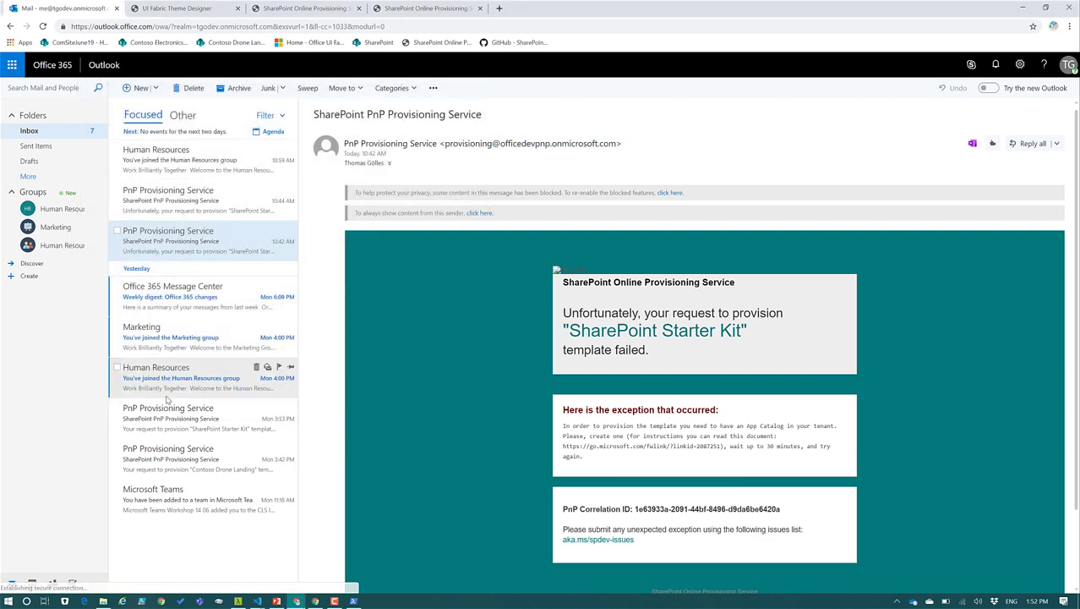
{"action": "double_click", "coordinate": [169, 414]}
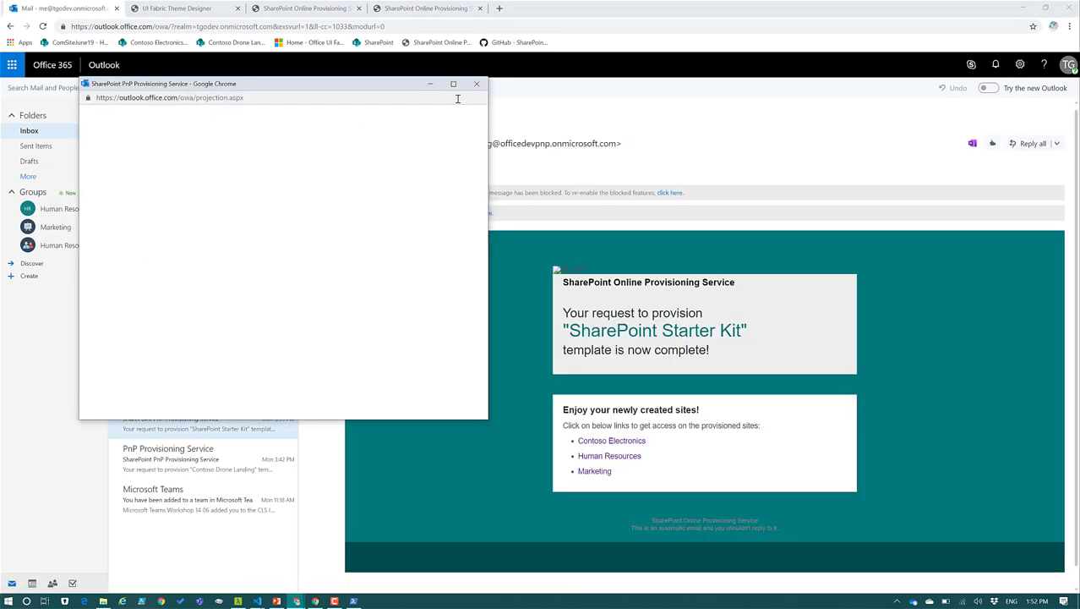
{"action": "left_click", "coordinate": [476, 83]}
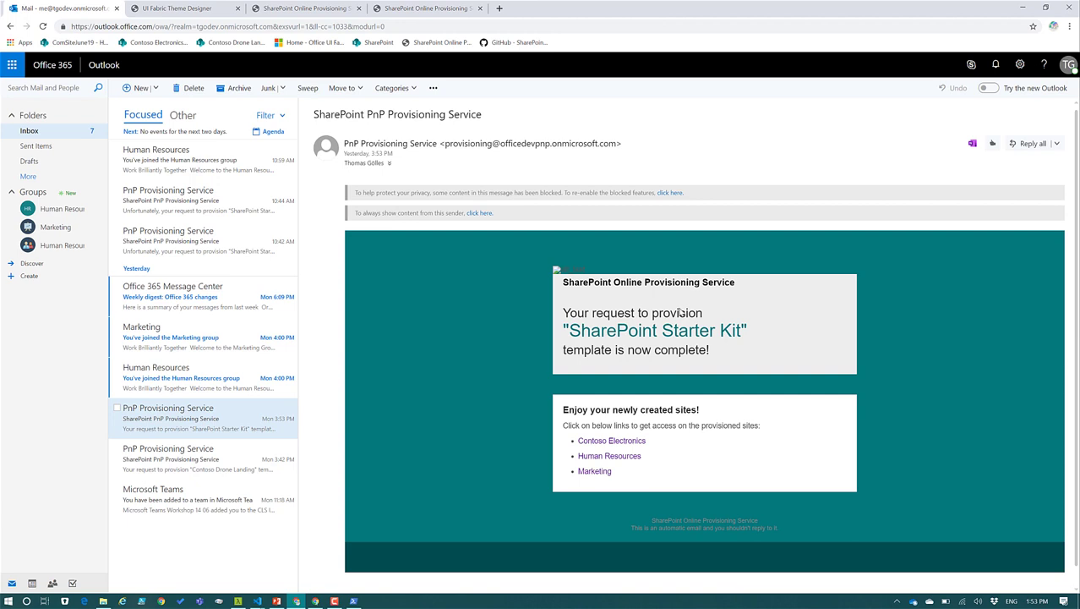
- Switch to the PowerPoint presentation and start the slide show from the "Open-source demo provisioning Service" slide
{"action": "left_click", "coordinate": [276, 601]}
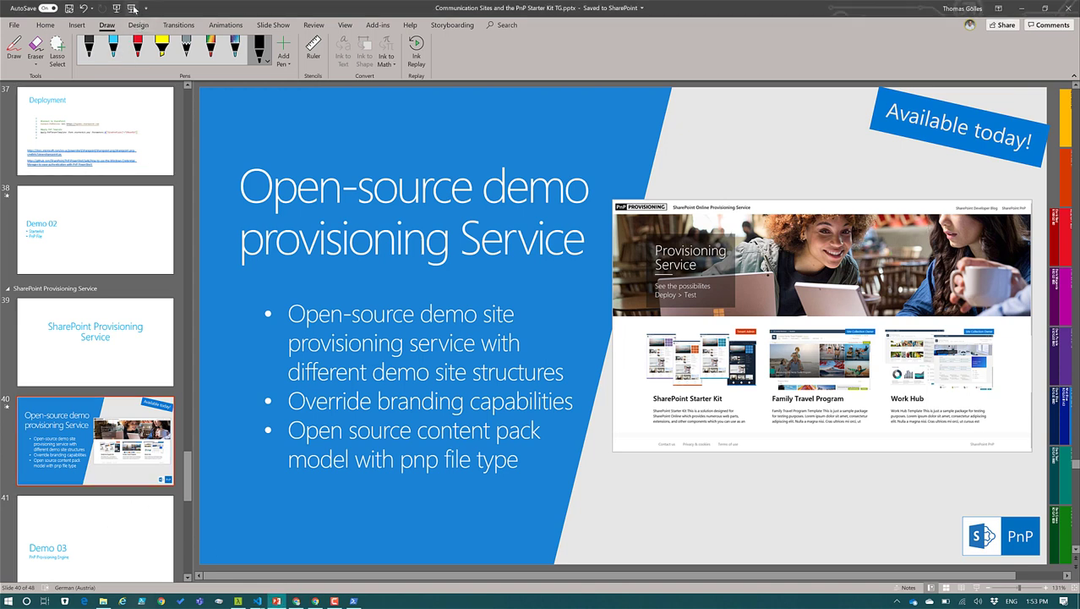
{"action": "key", "text": "shift+F5"}
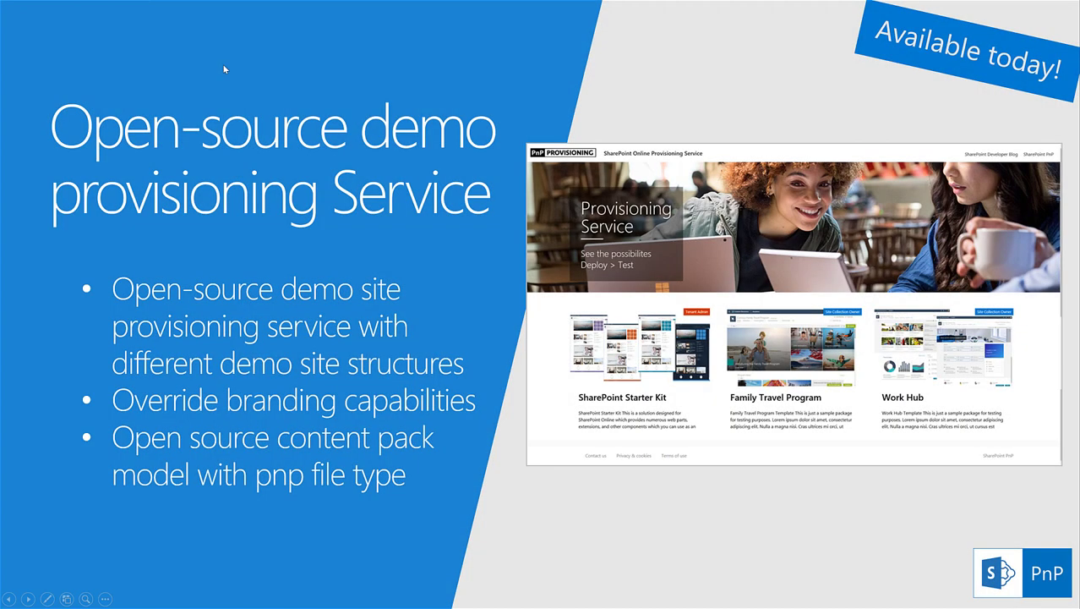